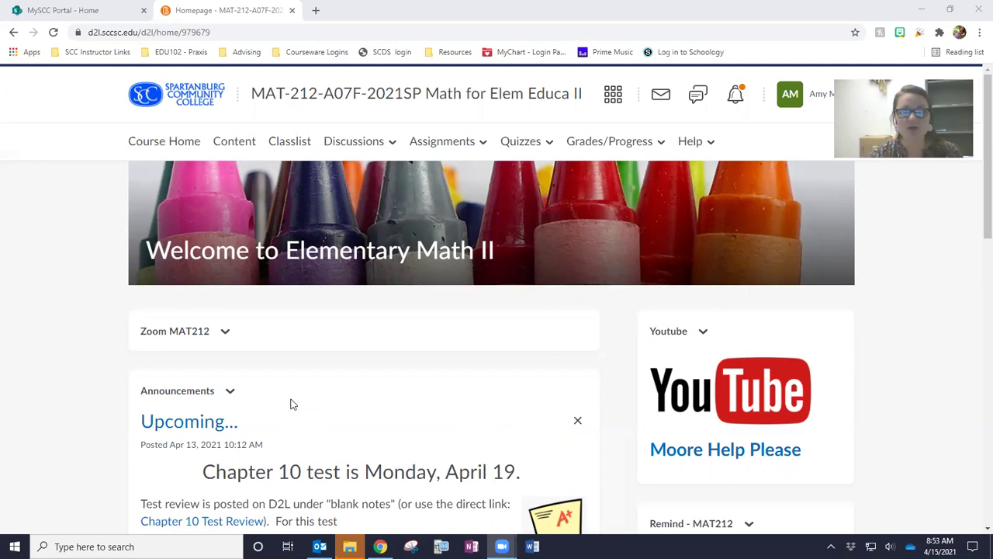
Open the course's Quizzes menu and go to the Quiz List.
left_click(510, 146)
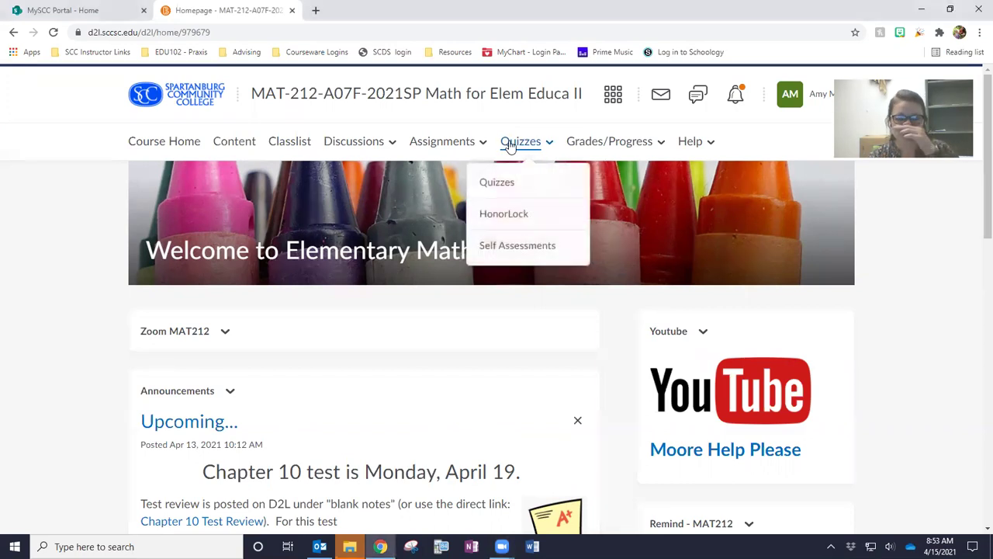
left_click(513, 183)
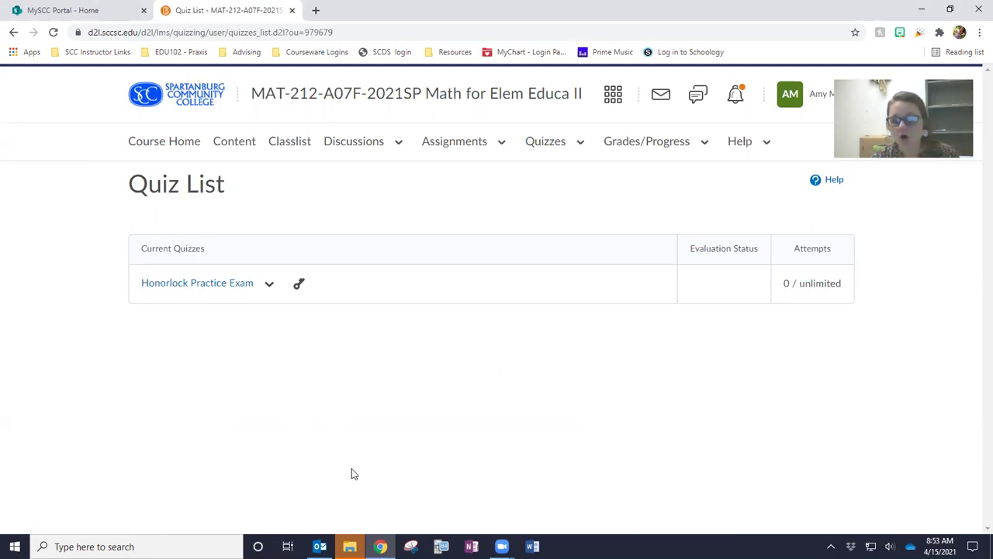
Open the Honorlock Practice Exam summary and highlight its Notes Allowed and index card rules.
left_click(173, 284)
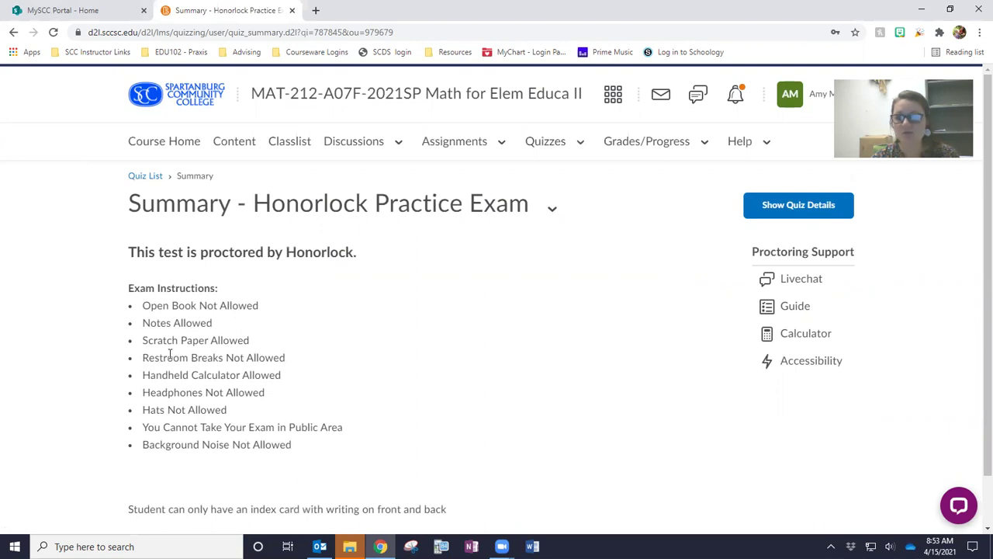
left_click_drag(213, 322, 142, 328)
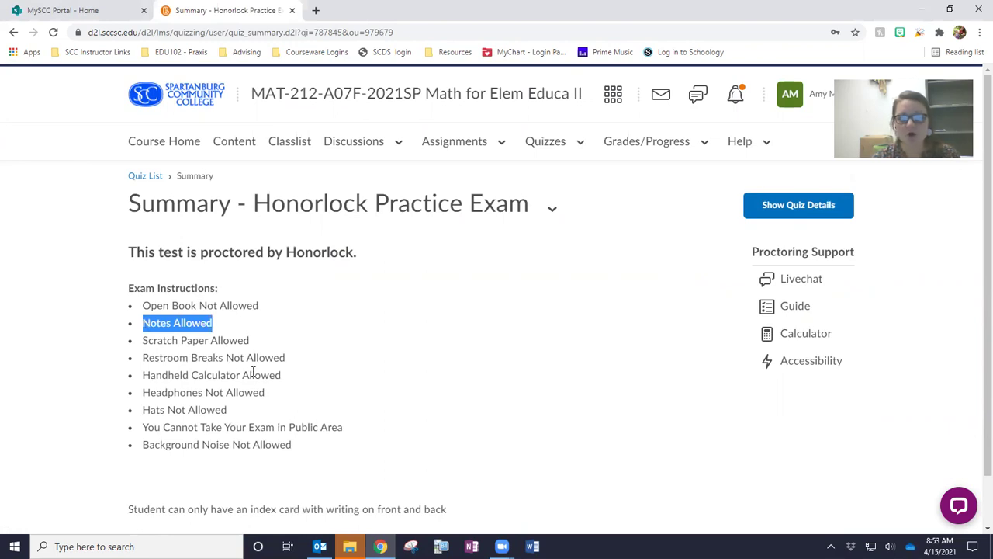
scroll(240, 384, "down", 1)
left_click(130, 453)
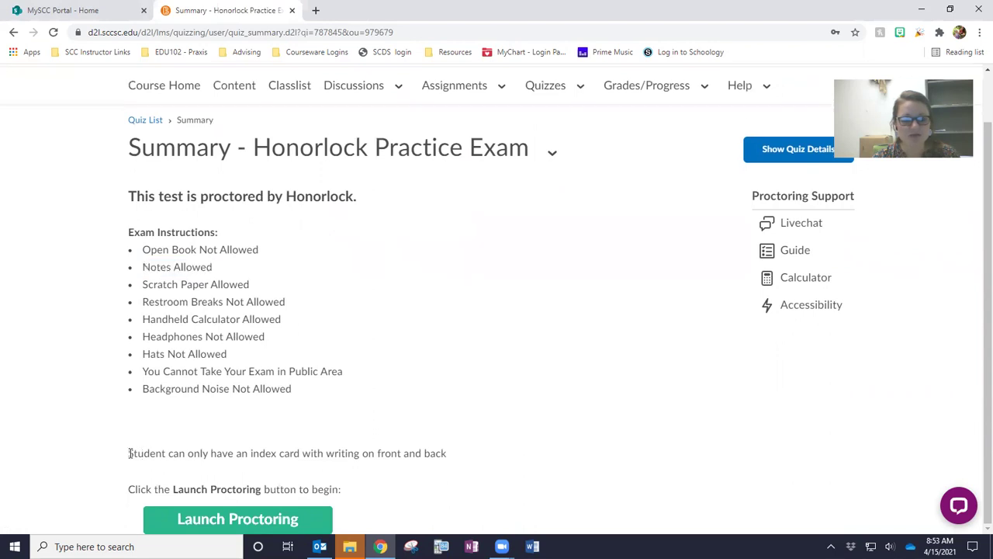
left_click_drag(250, 454, 447, 458)
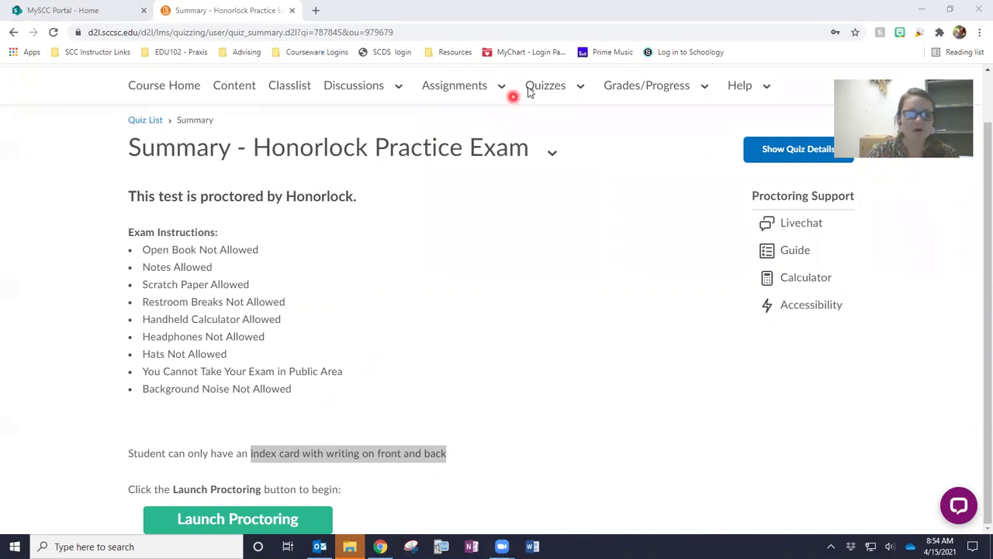
left_click(432, 384)
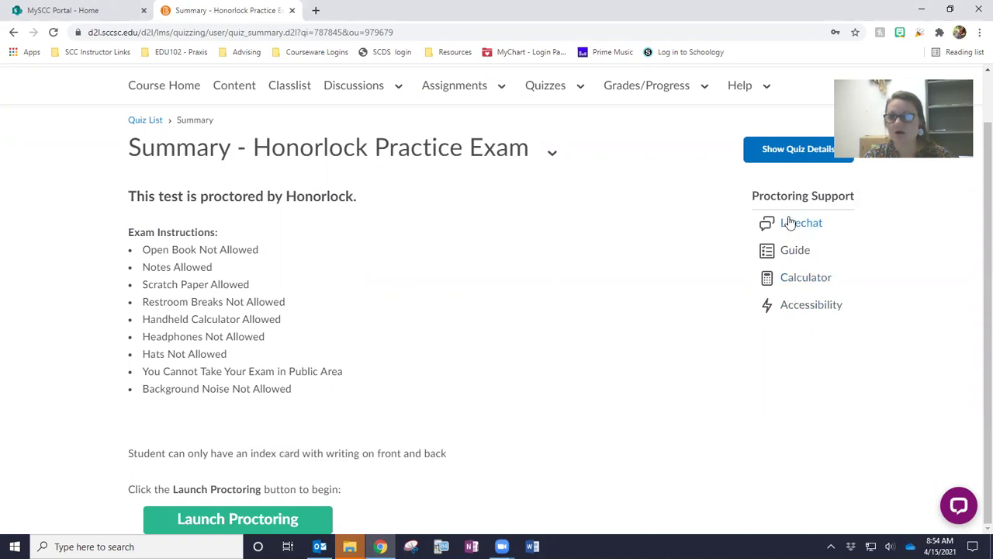
Launch proctoring past Browser Guard, relaunching it from the Quiz List after Permission Denied.
left_click(163, 521)
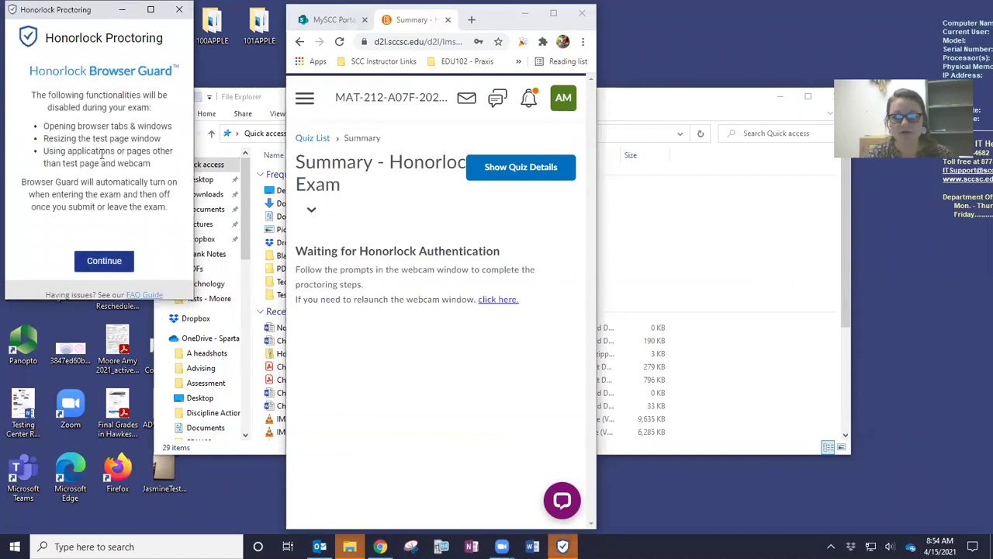
left_click(104, 261)
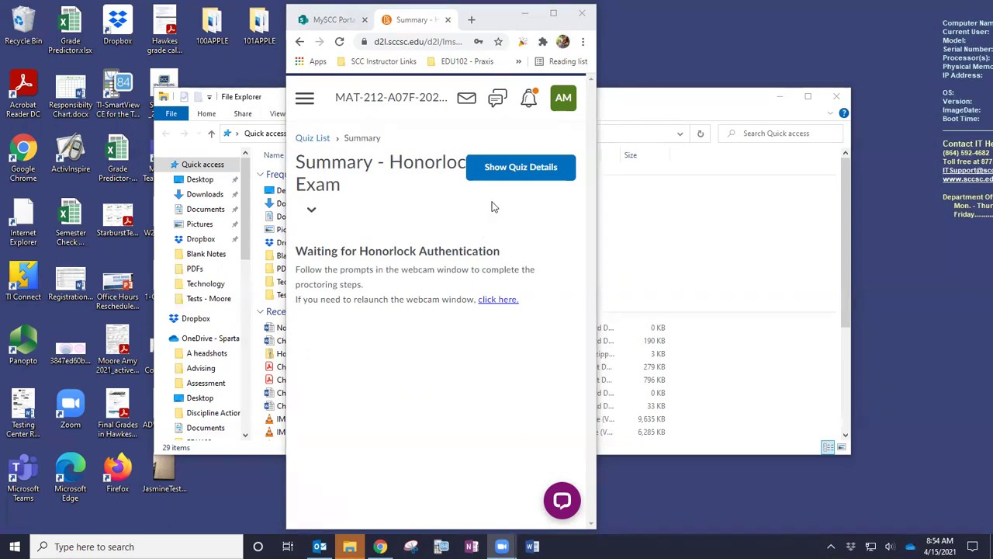
left_click(320, 139)
left_click(320, 139)
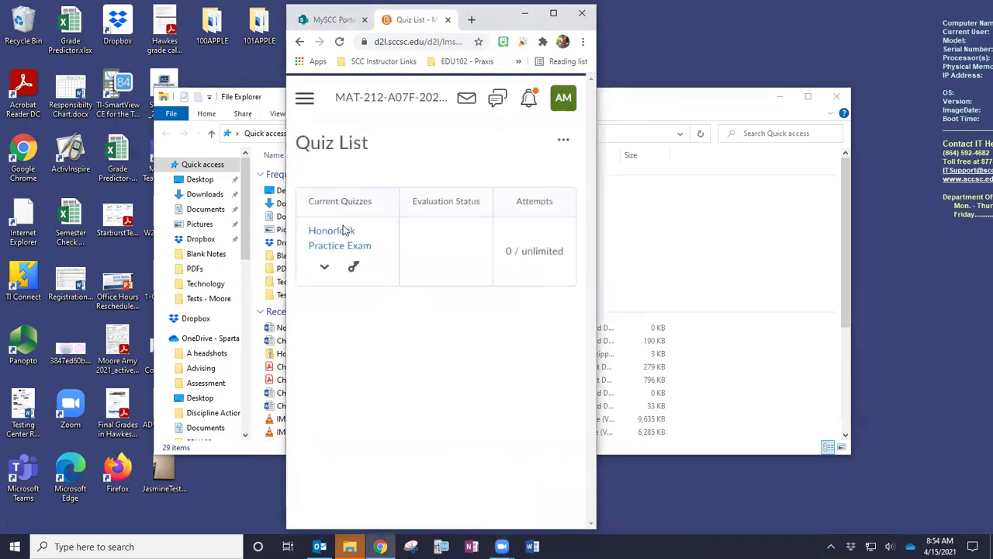
left_click(339, 247)
left_click(553, 13)
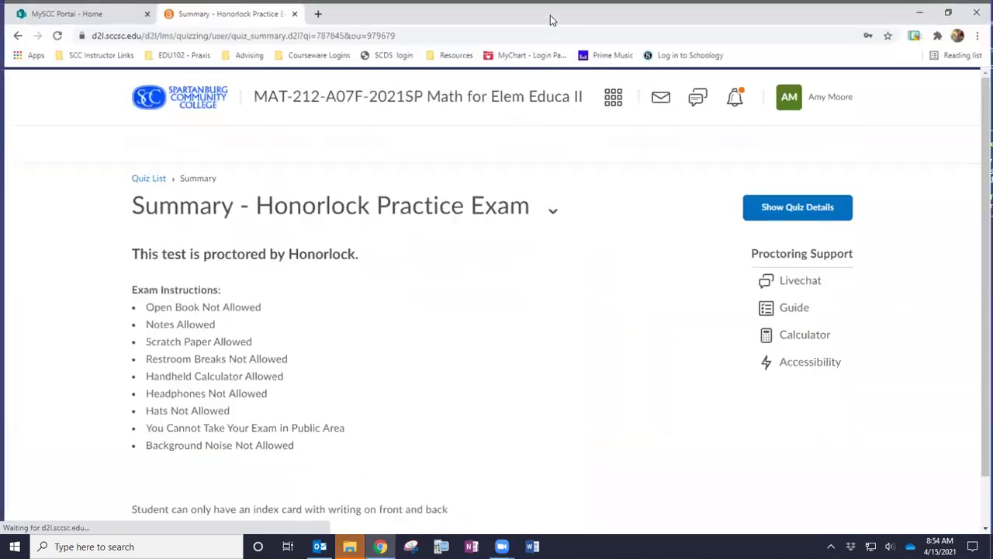
scroll(243, 462, "down", 1)
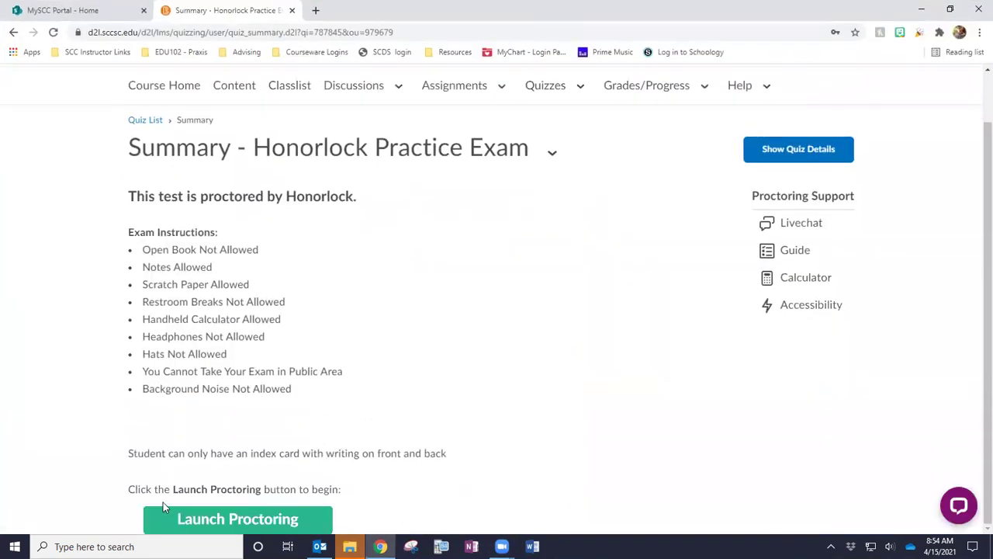
left_click(161, 511)
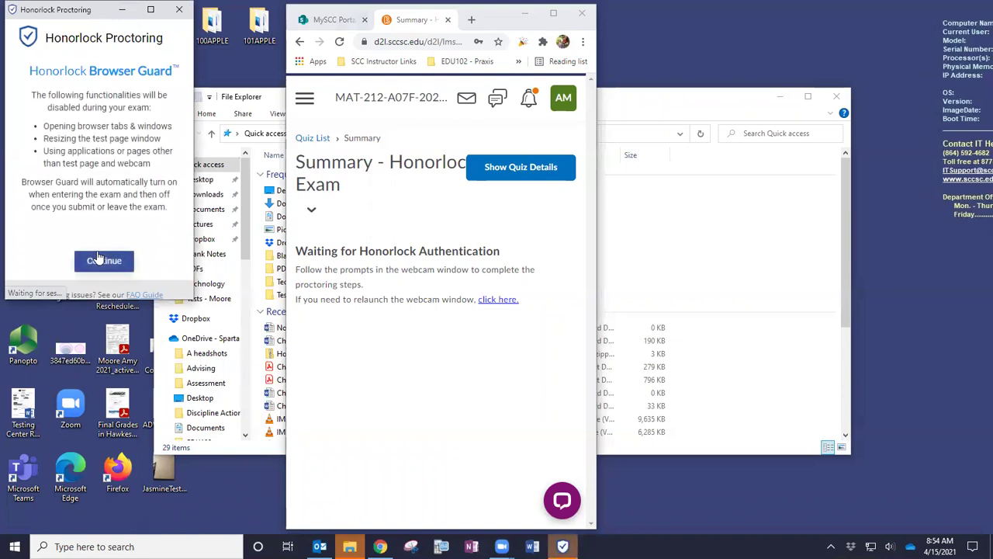
left_click(101, 261)
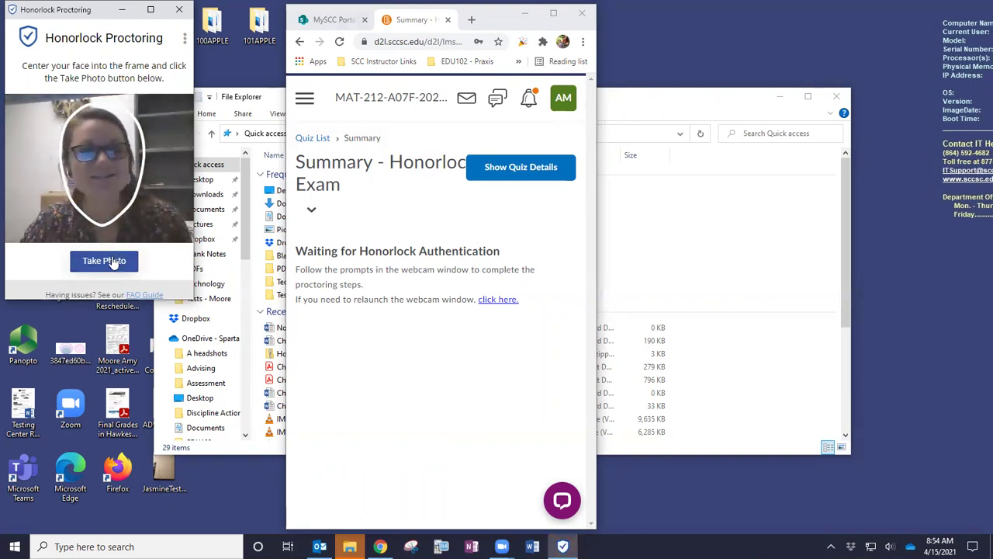
Take the identity photo with your face centered in the webcam frame.
left_click(113, 260)
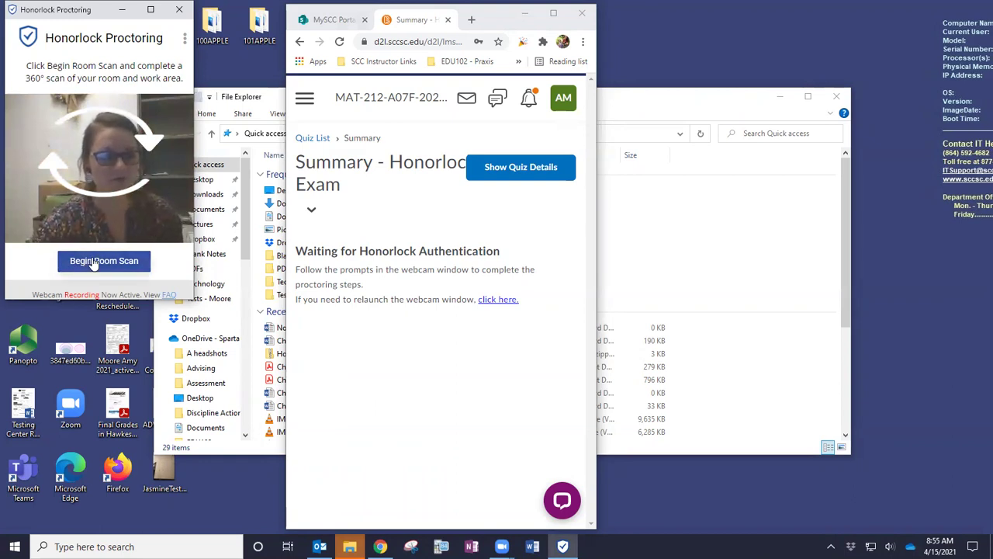
Start the 360° room scan and pan the webcam around the room and desk.
left_click(93, 262)
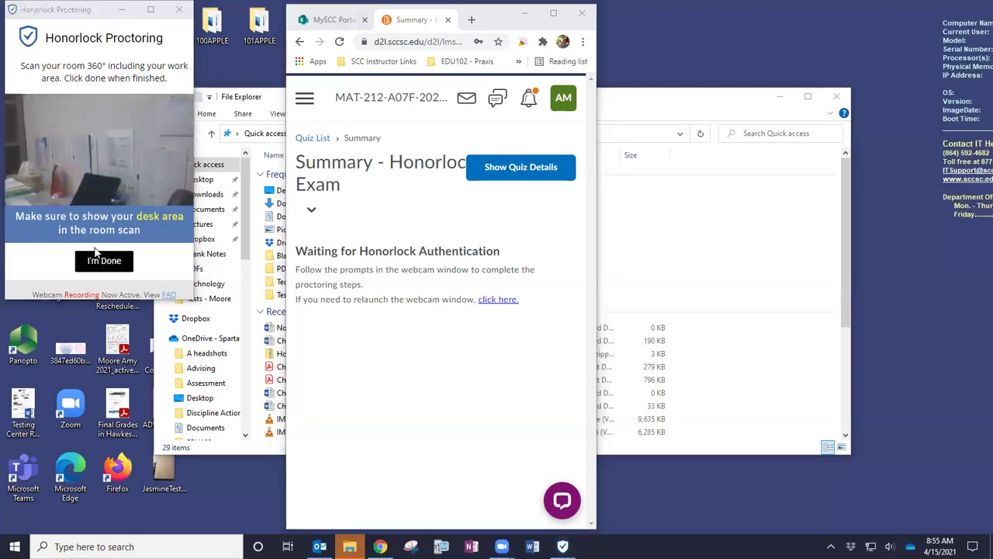
right_click(2, 470)
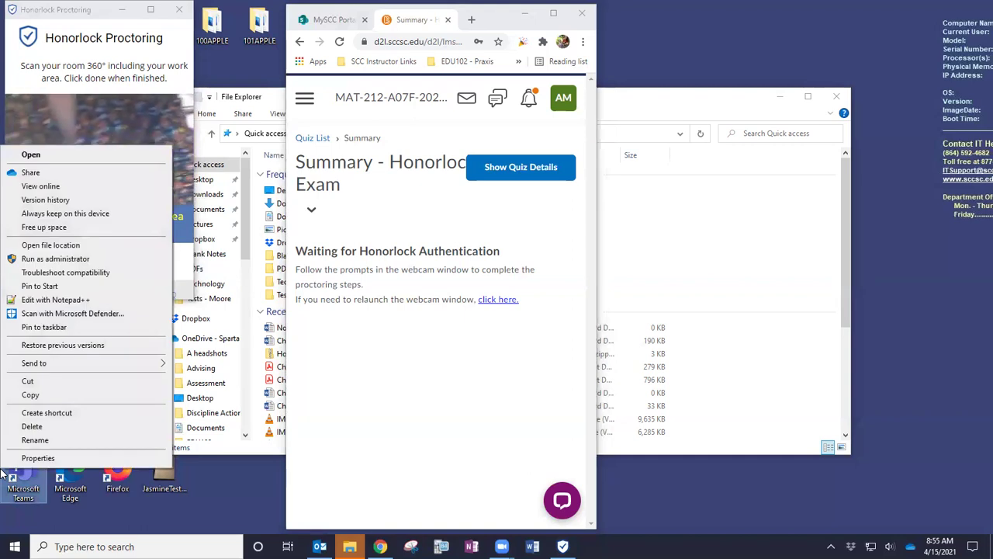
key("Escape")
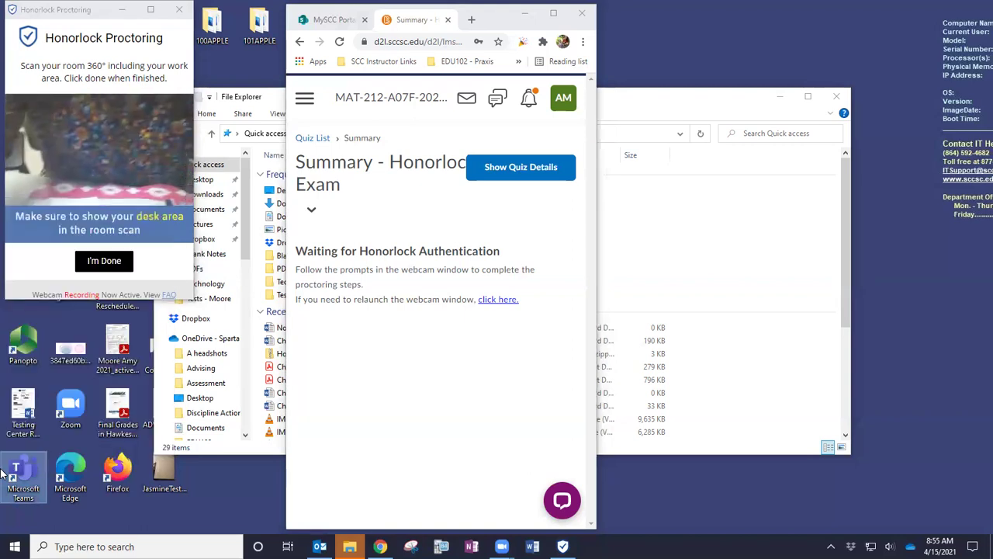
right_click(975, 462)
key("Escape")
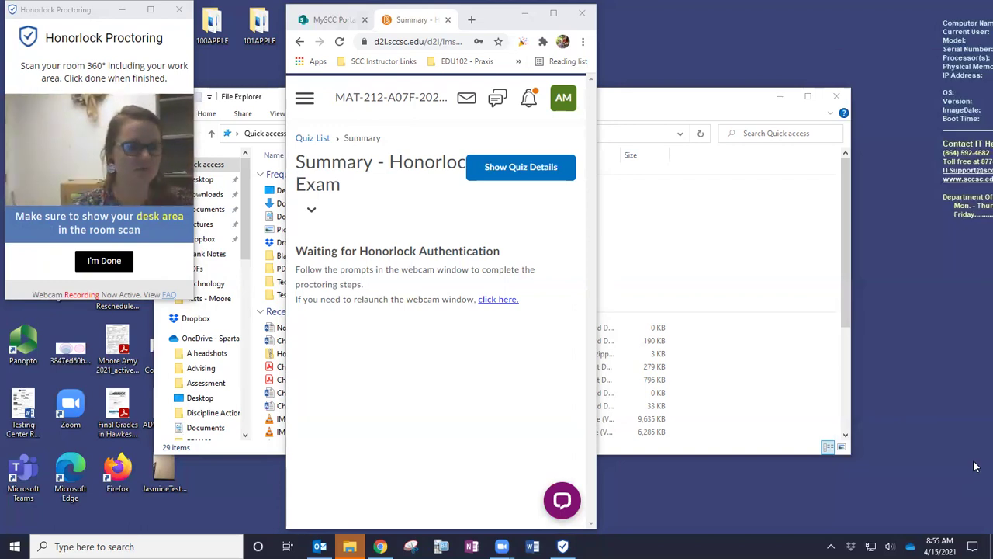
Finish the room scan, review the replay, and submit it.
left_click(109, 262)
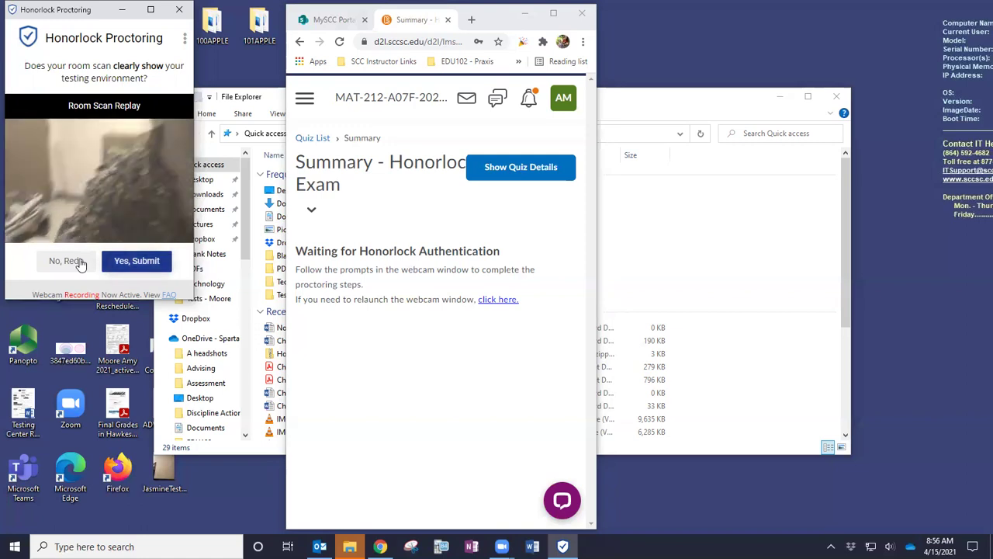
left_click(133, 261)
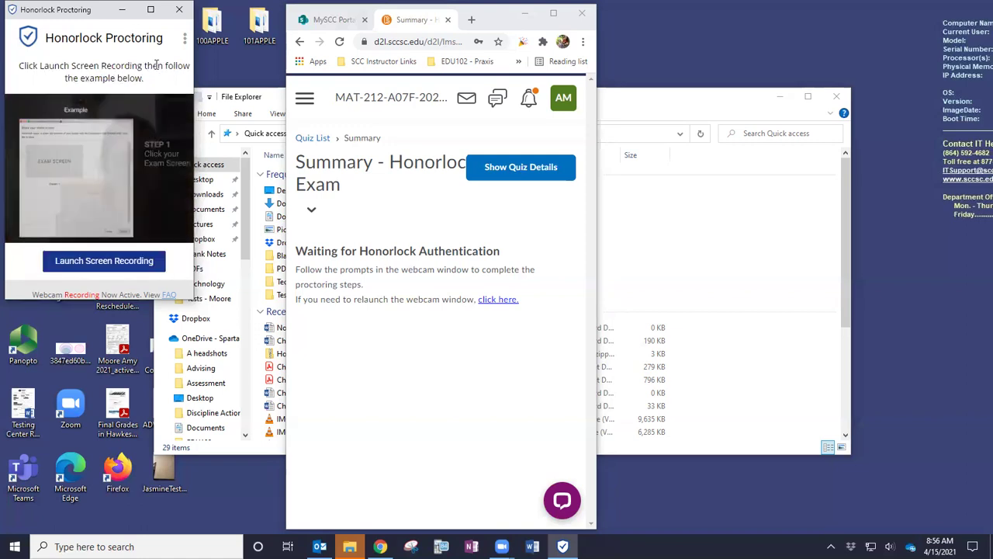
Launch screen recording and share the Entire Screen.
left_click(85, 263)
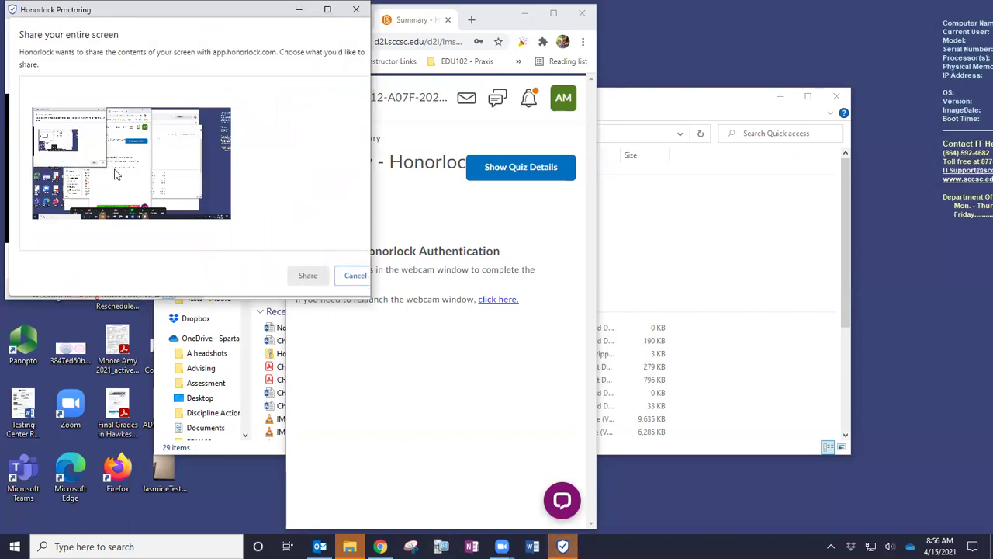
left_click(152, 165)
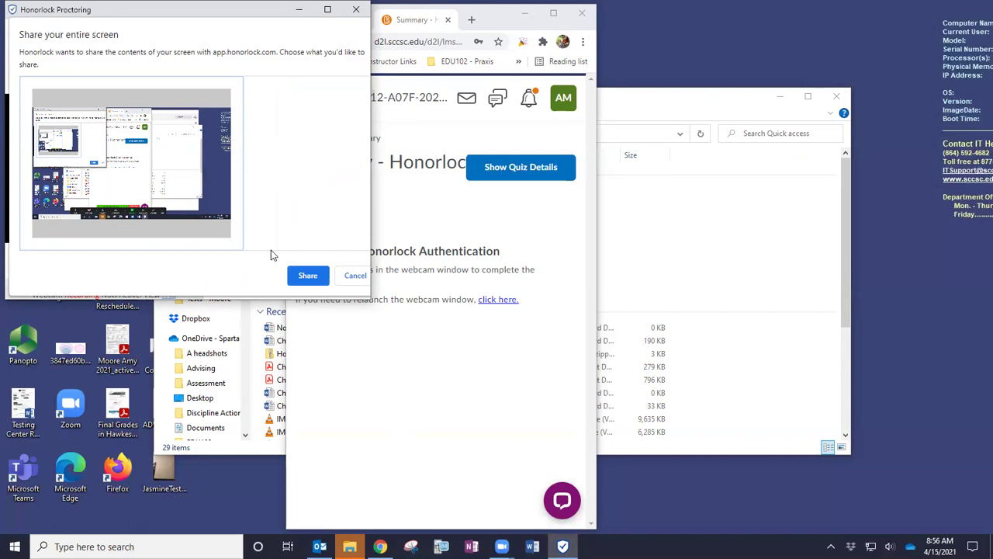
left_click(308, 275)
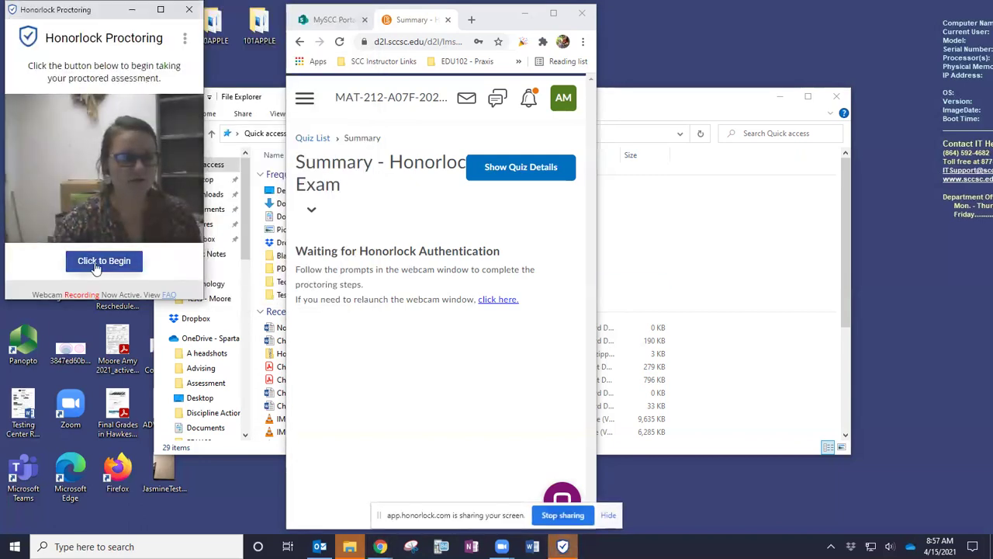
Begin the proctored exam, then submit the quiz and confirm the final submission.
left_click(104, 262)
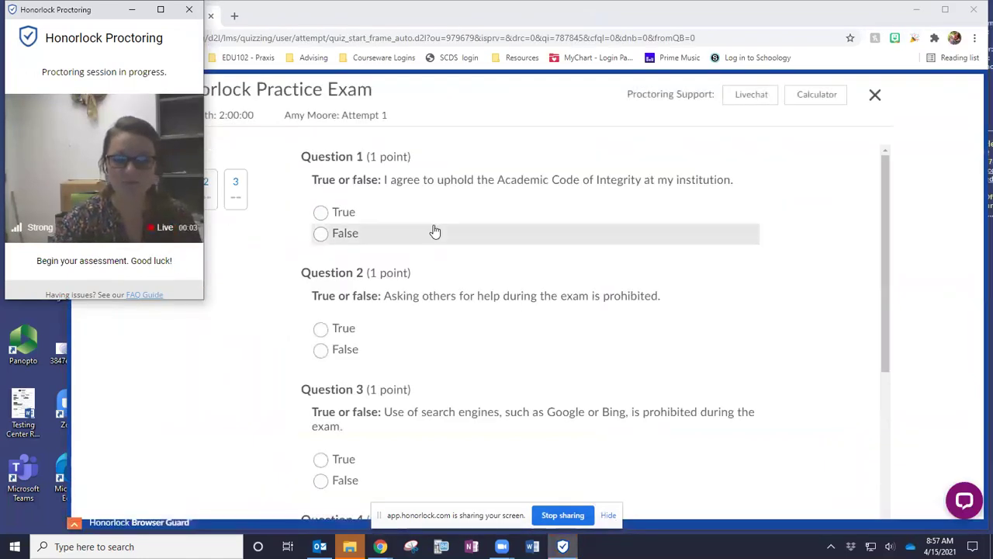
scroll(381, 232, "down", 3)
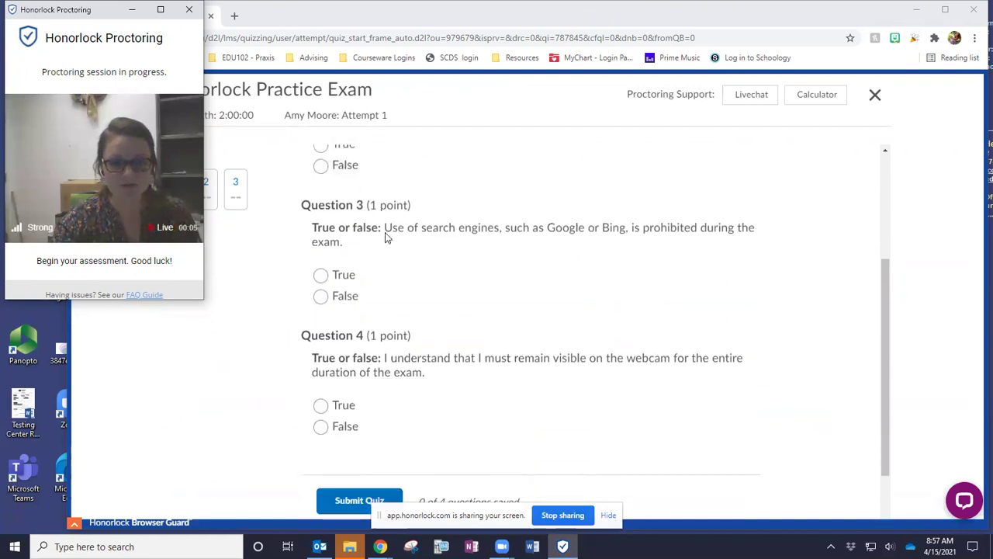
scroll(388, 241, "down", 1)
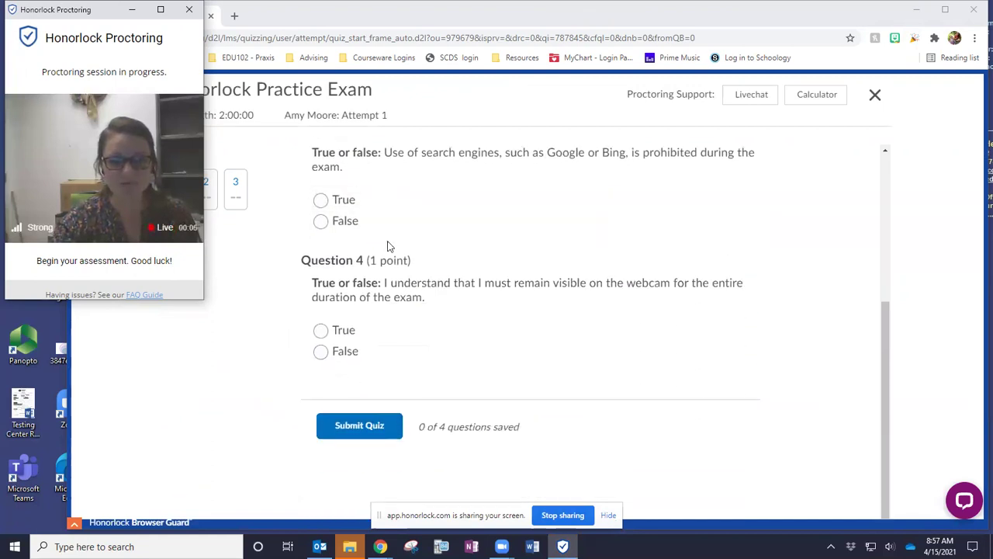
left_click(368, 422)
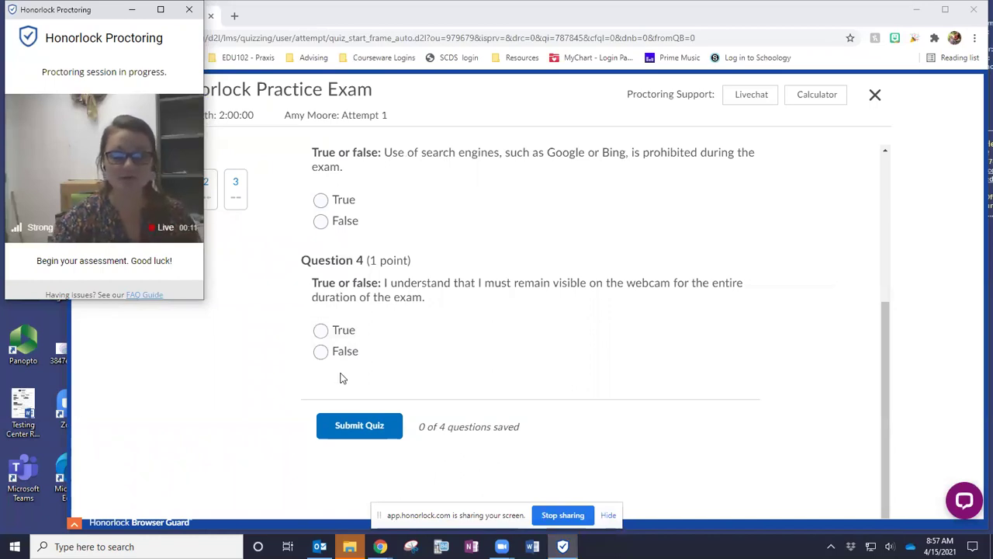
left_click(367, 427)
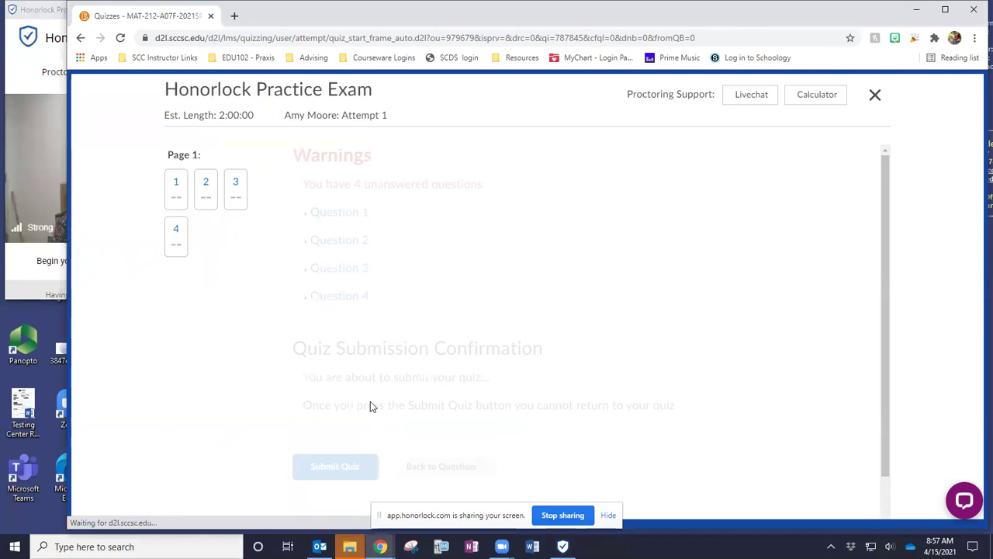
scroll(359, 282, "down", 1)
left_click(353, 413)
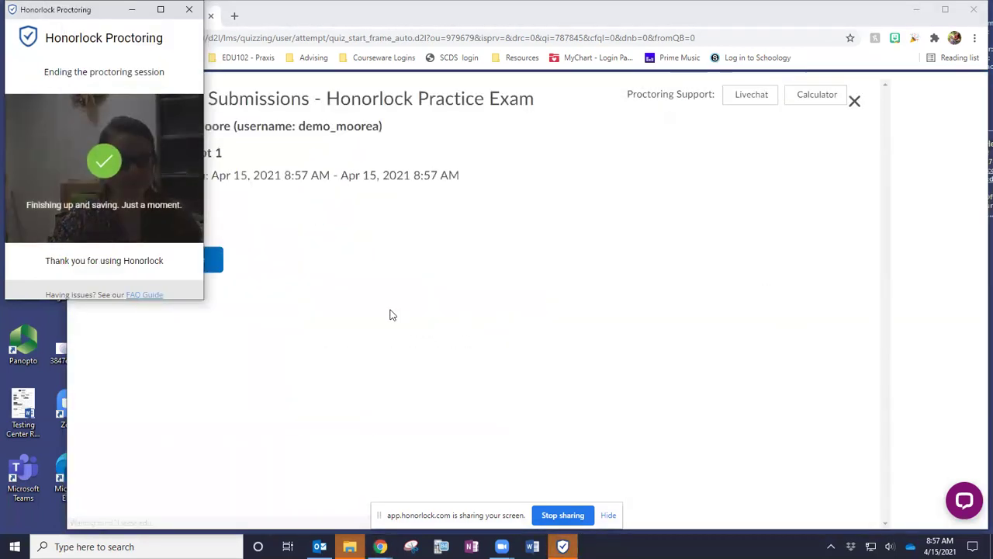
Return to the quiz browser window and choose Done to list Attempt 1's submission.
left_click(351, 19)
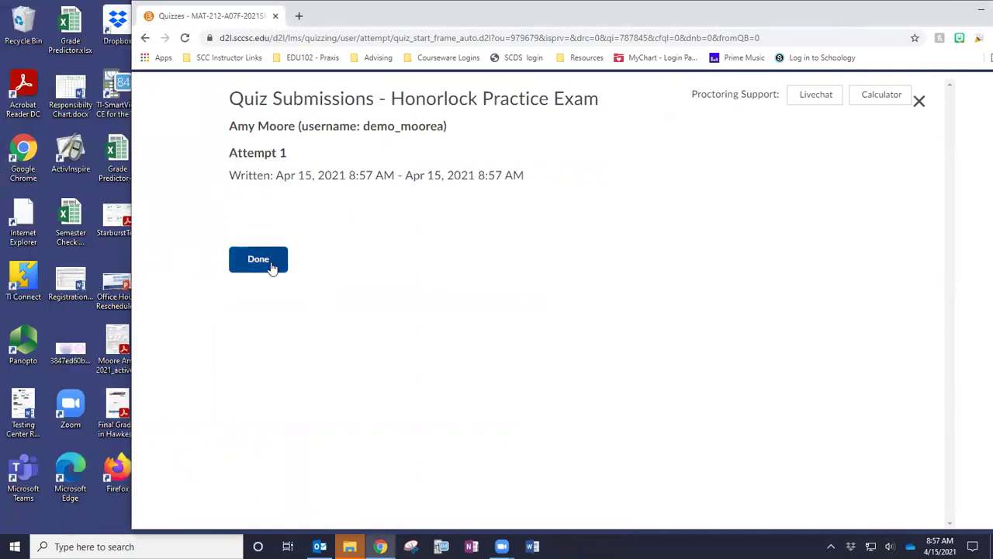
left_click(273, 268)
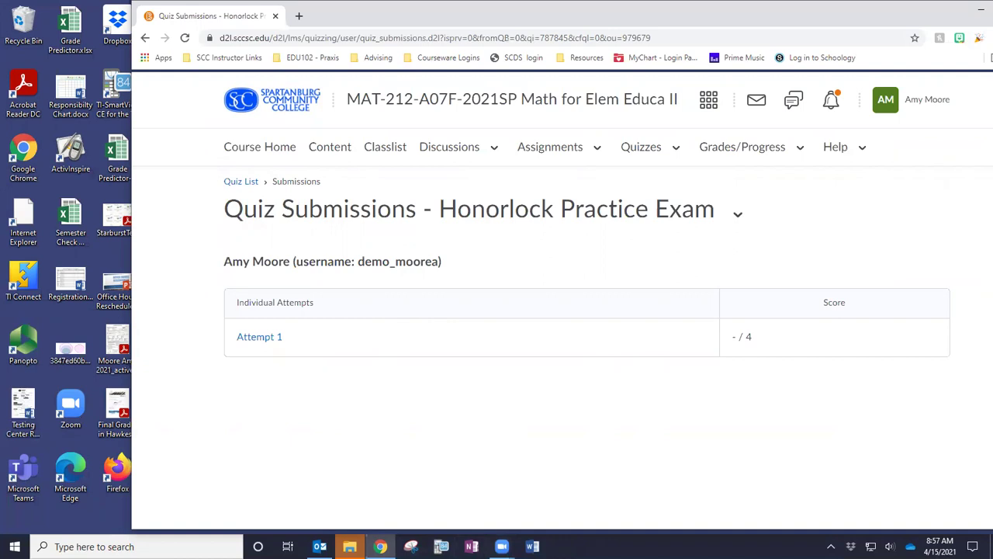
left_click(501, 547)
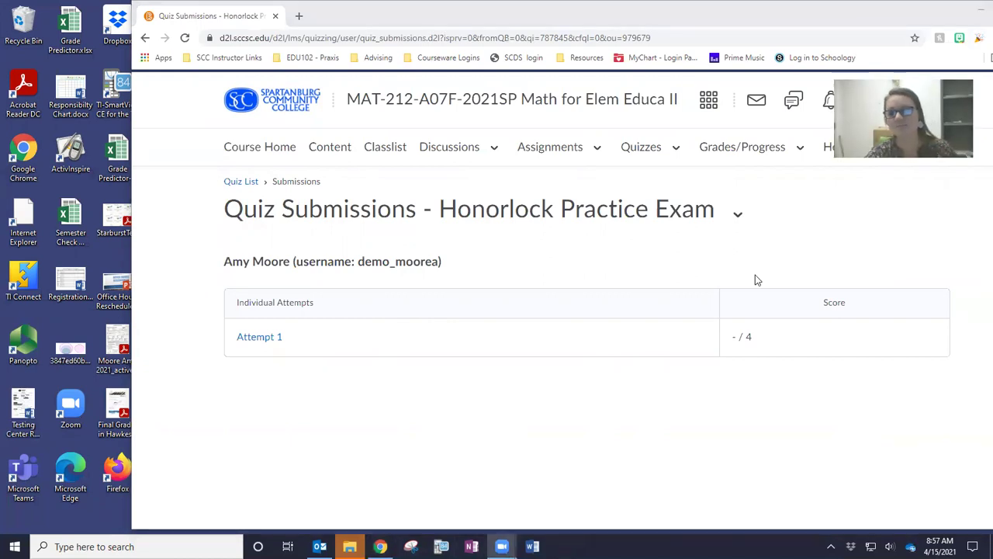